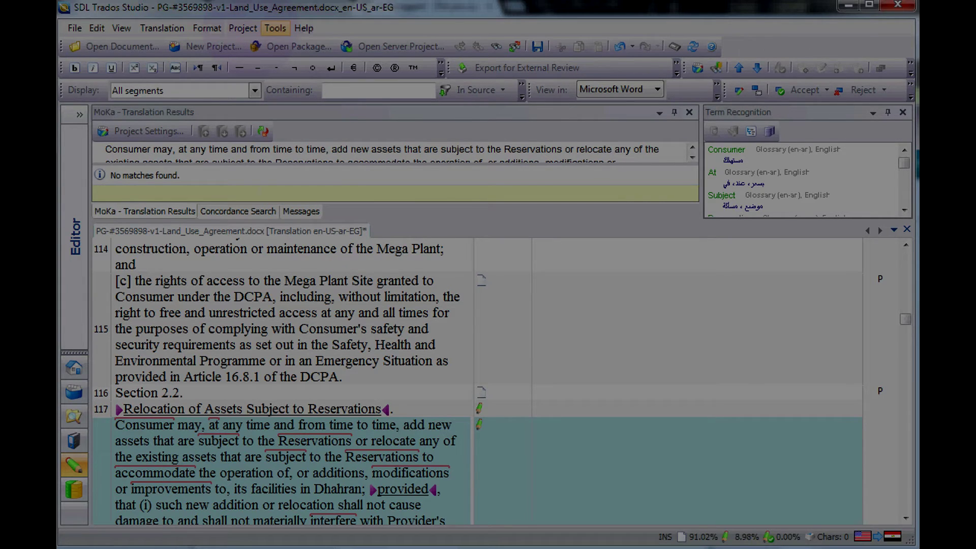
Step: Start a new AutoSuggest dictionary, browse to the translation memory Glossary (en-ar)_en-US_ar-SA.sdltm as its source, and cancel the file selection
left_click(275, 28)
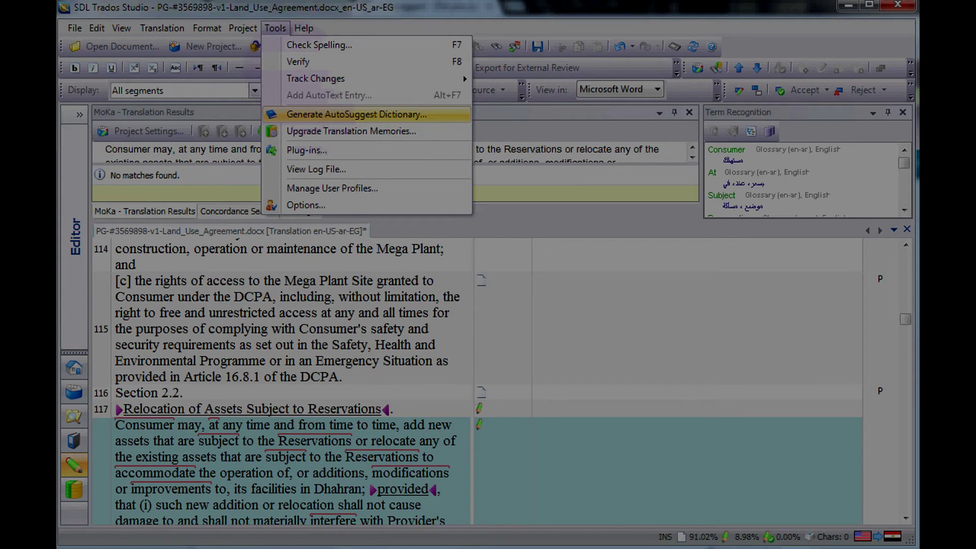
key("Return")
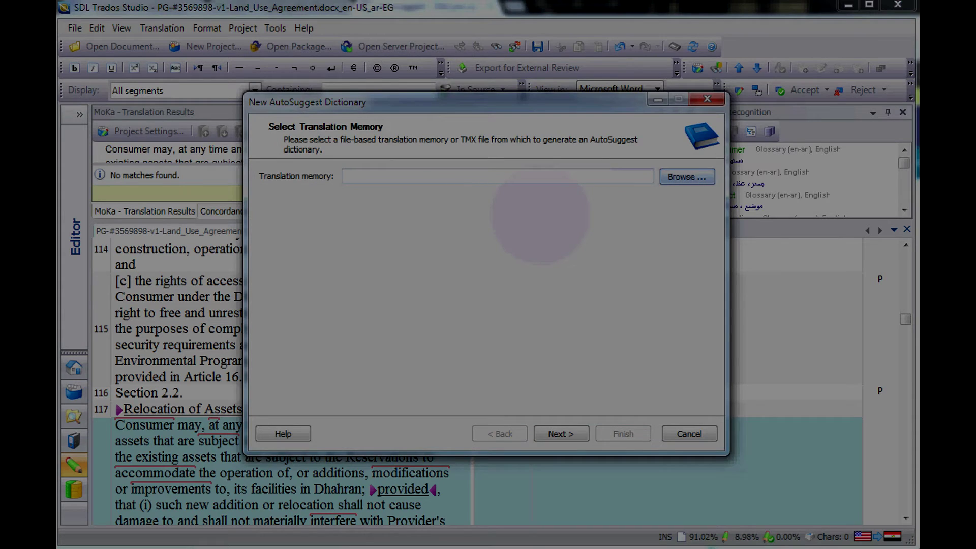
key("space")
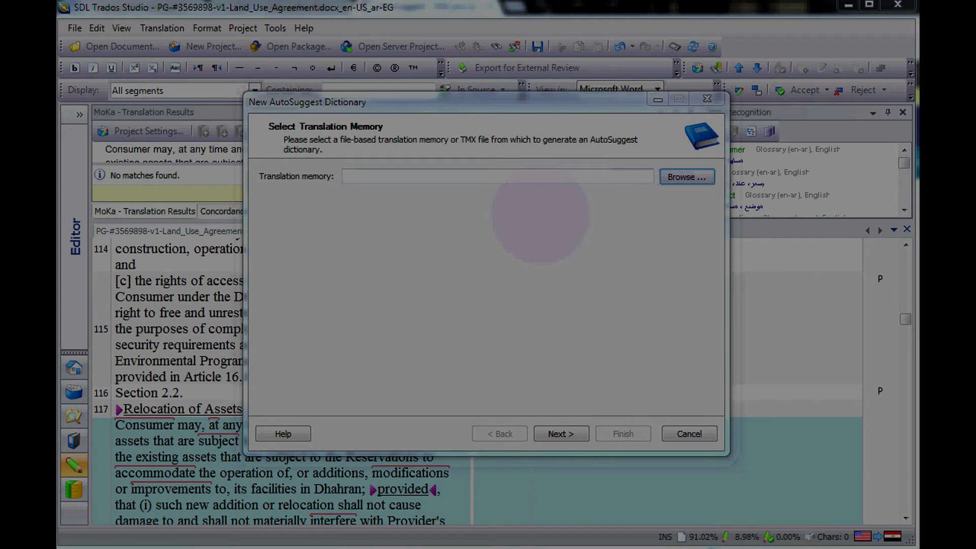
left_click(528, 218)
left_click(528, 219)
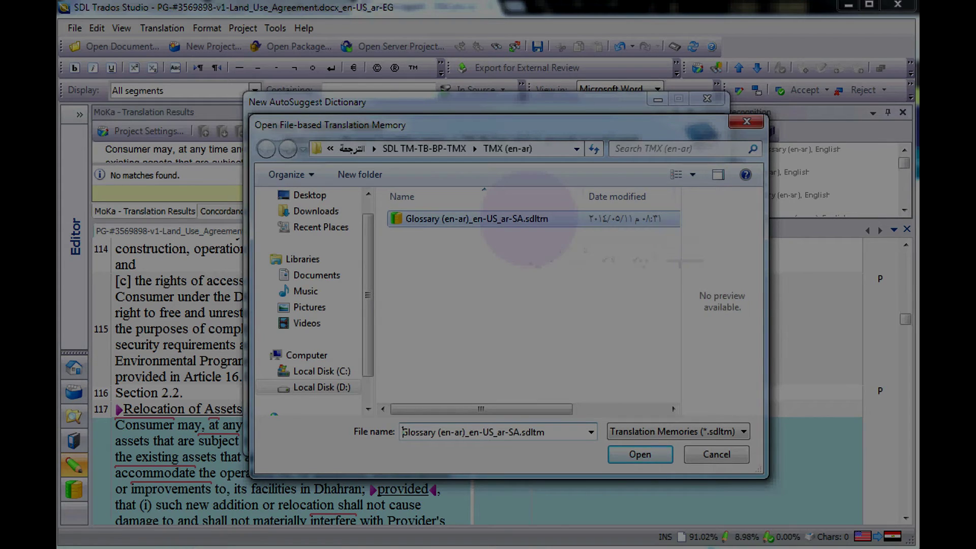
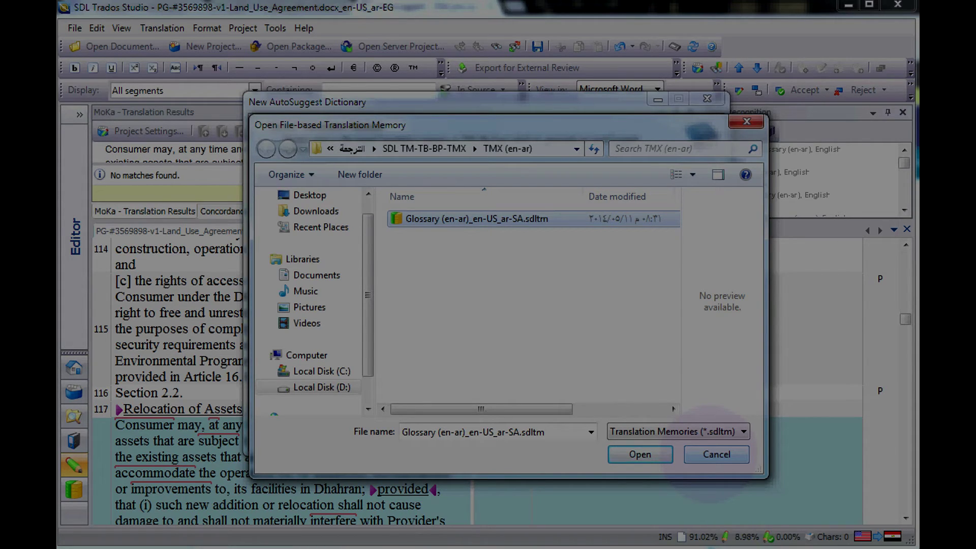
left_click(716, 454)
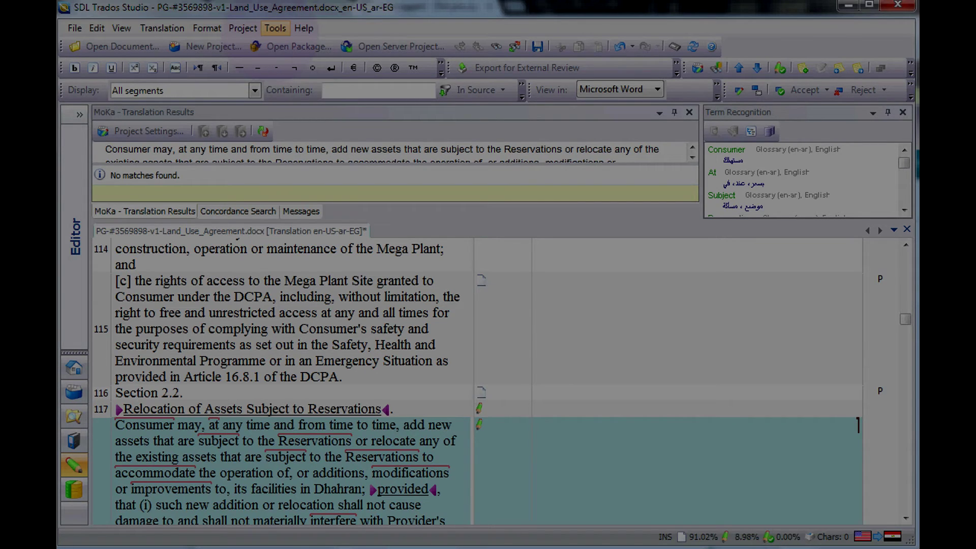
Step: Try adding the Glossary (en-ar) .bpm AutoSuggest dictionary to the English (United States)->Arabic (Egypt) language pair, and cancel the options
left_click(275, 28)
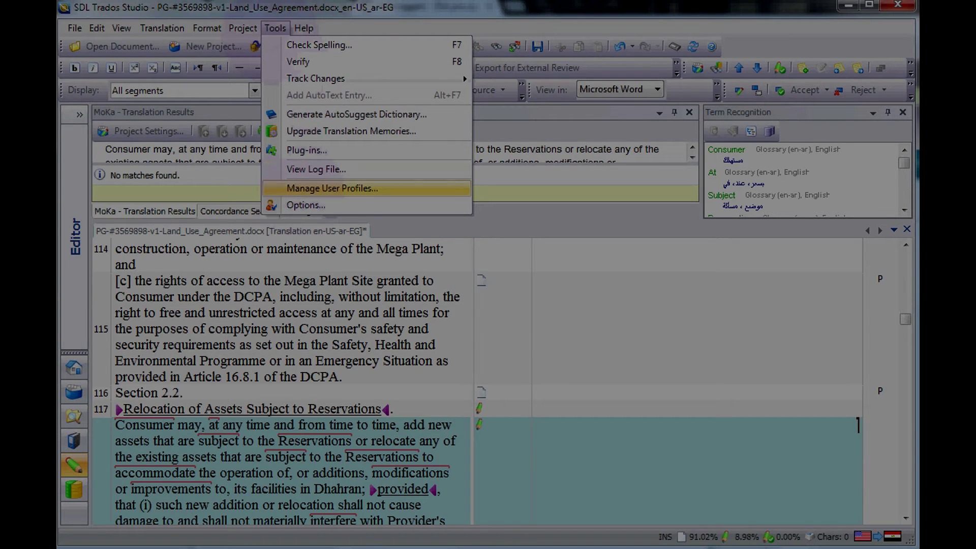
left_click(305, 204)
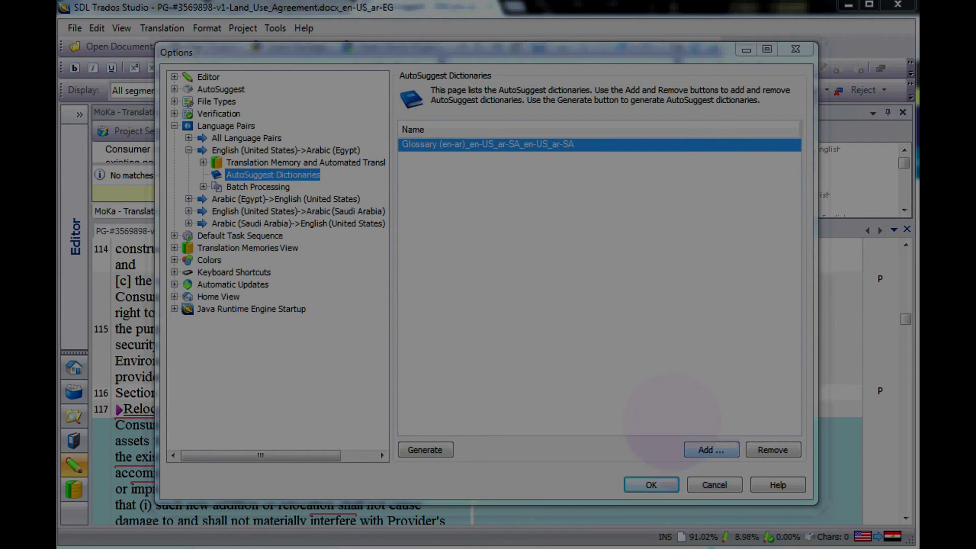
left_click(711, 449)
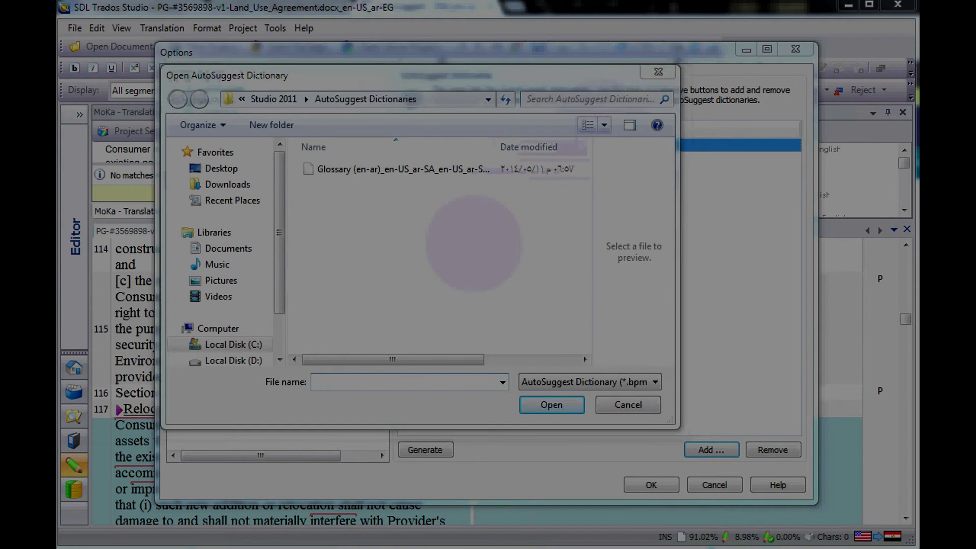
left_click(604, 125)
left_click(643, 117)
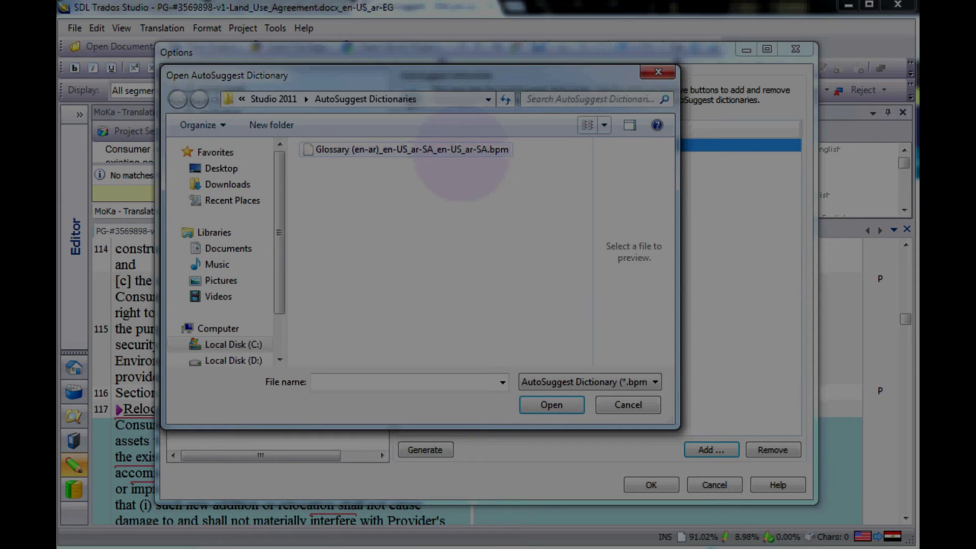
left_click(399, 149)
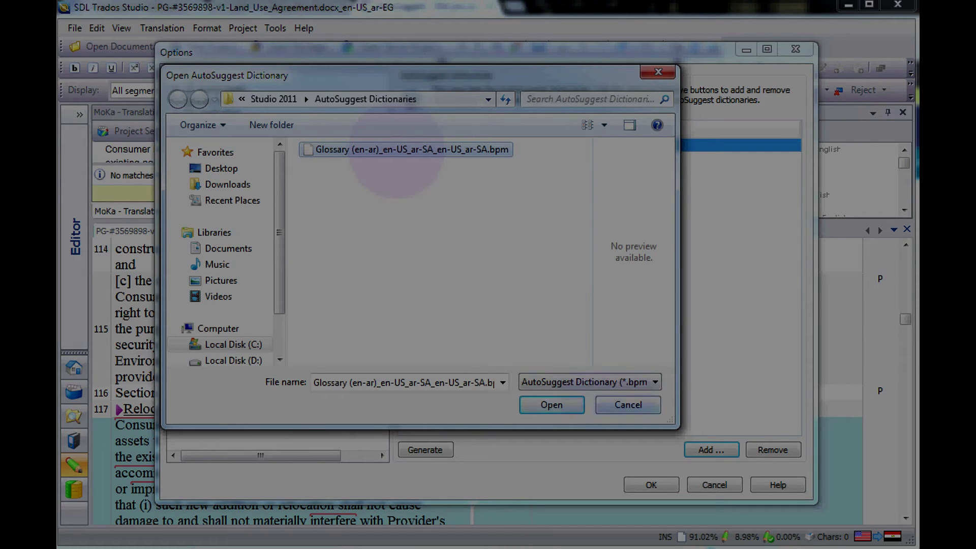
double_click(399, 149)
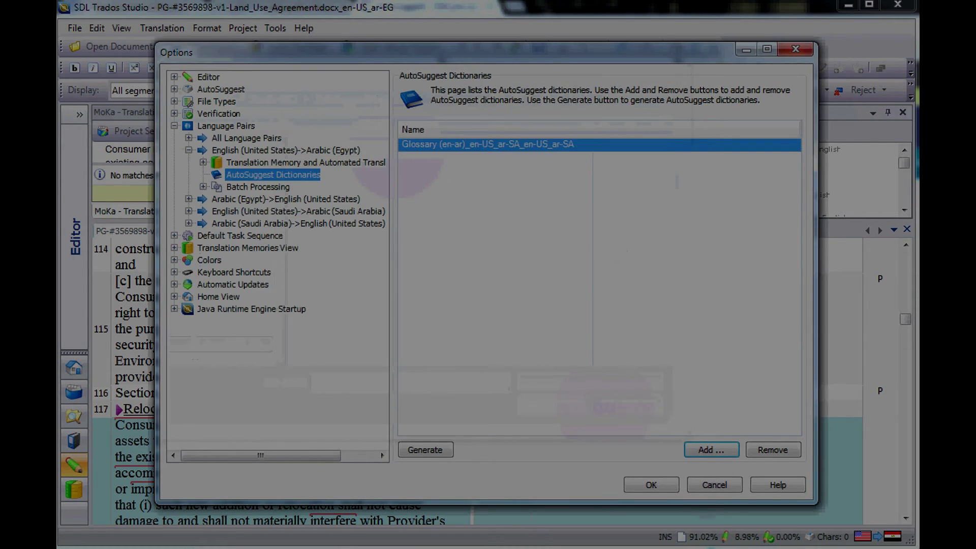
left_click(712, 480)
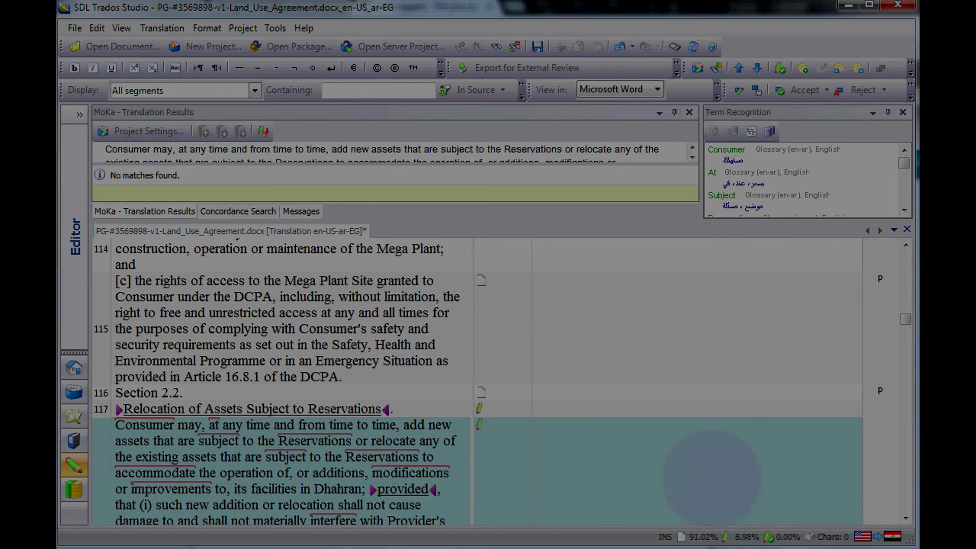
Step: Highlight the recognised terms At and Subject, enter ا in the empty target below segment 117, and highlight Consumer in its source text
left_click(762, 172)
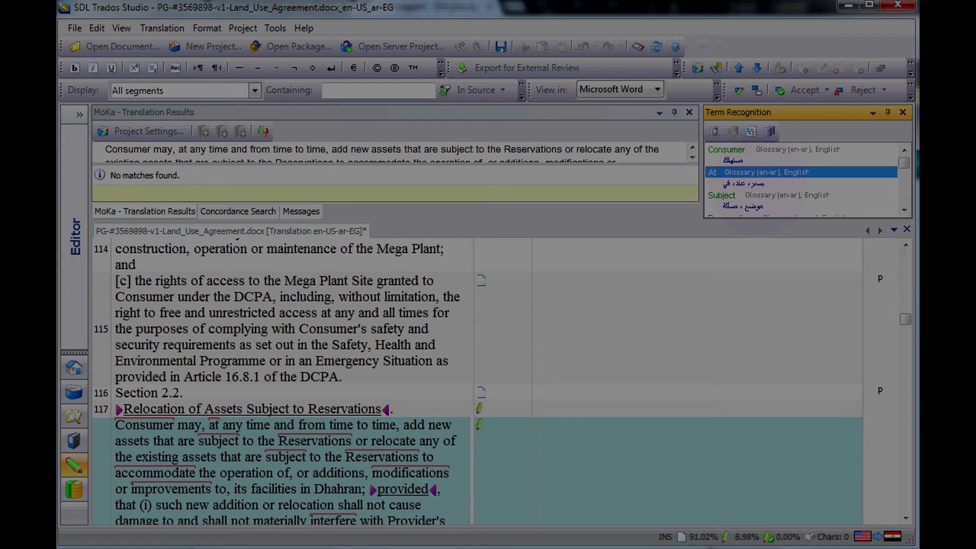
left_click(762, 195)
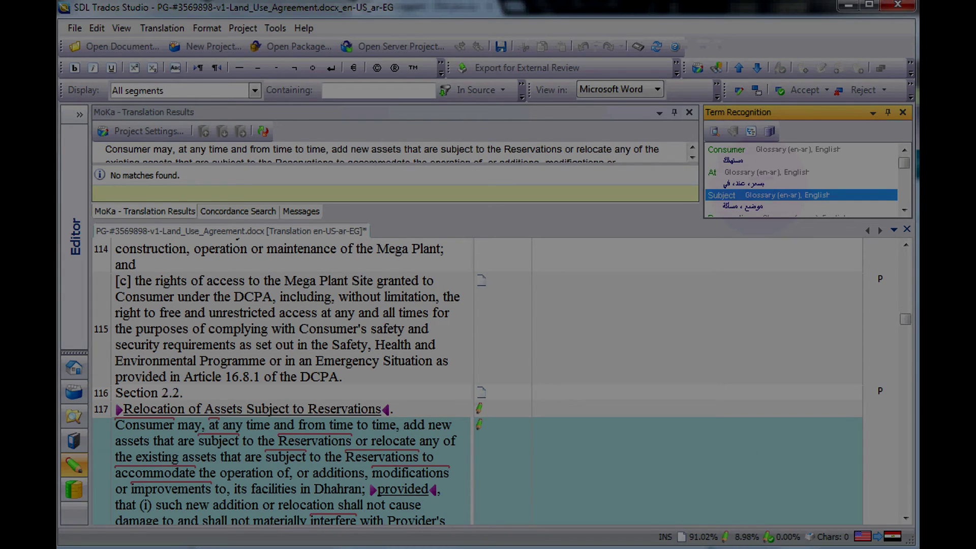
left_click(805, 454)
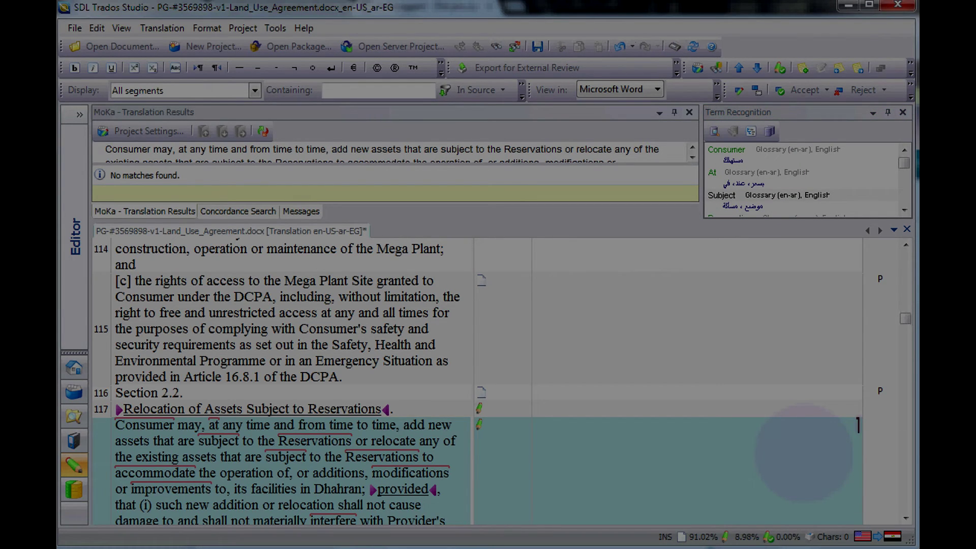
type("ا")
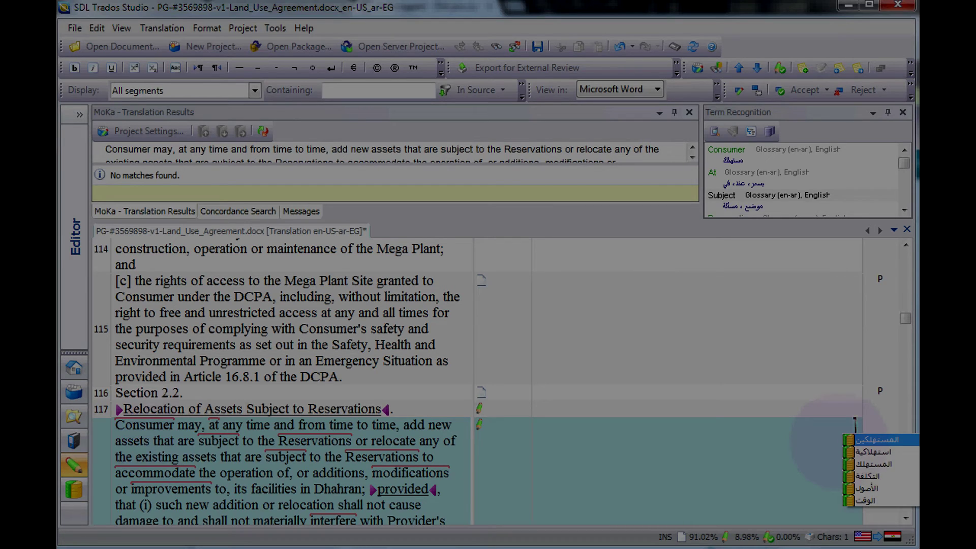
key("Escape")
left_click_drag(116, 424, 174, 425)
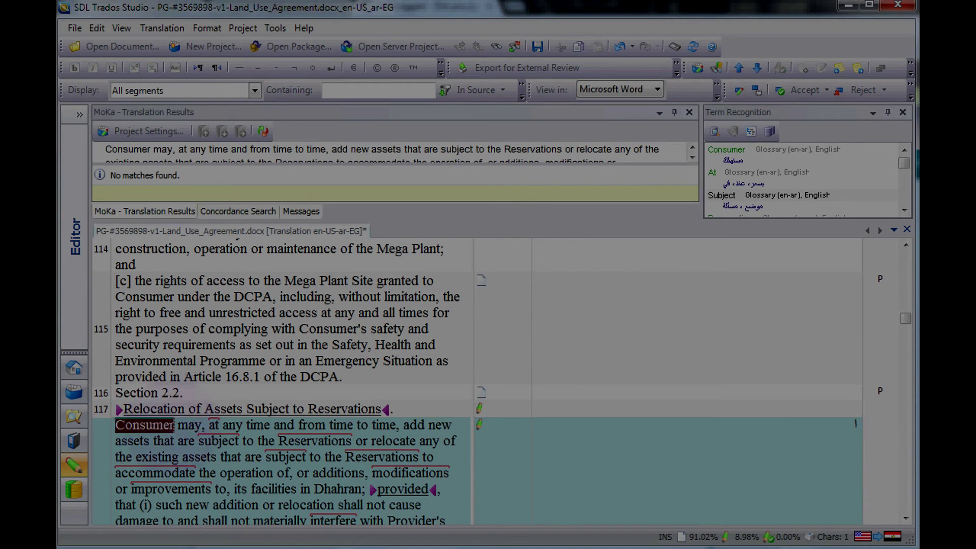
Step: Re-enter ا in the target segment, look through the AutoSuggest entries offered for it, and dismiss the list
left_click(856, 425)
key("BackSpace")
type("ا")
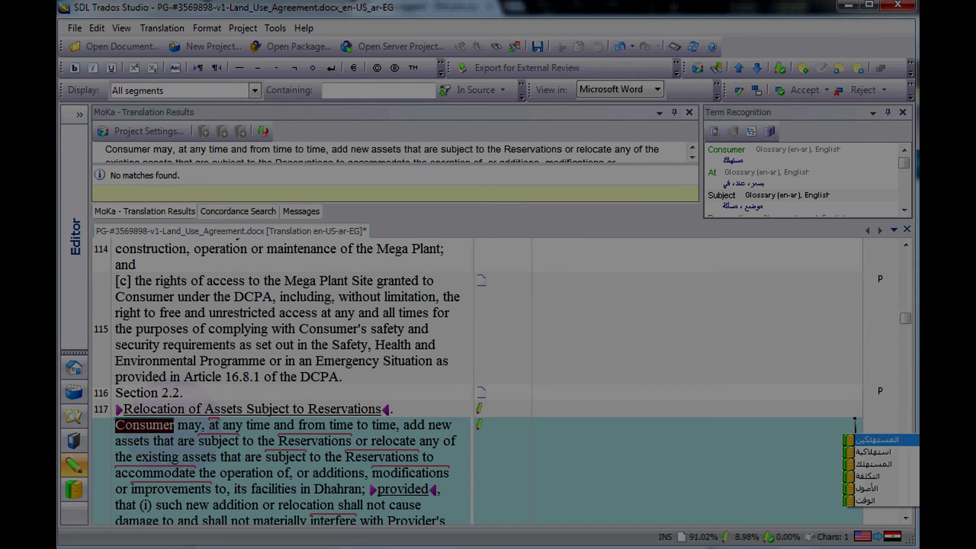
key("Down")
key("Down")
key("Down")
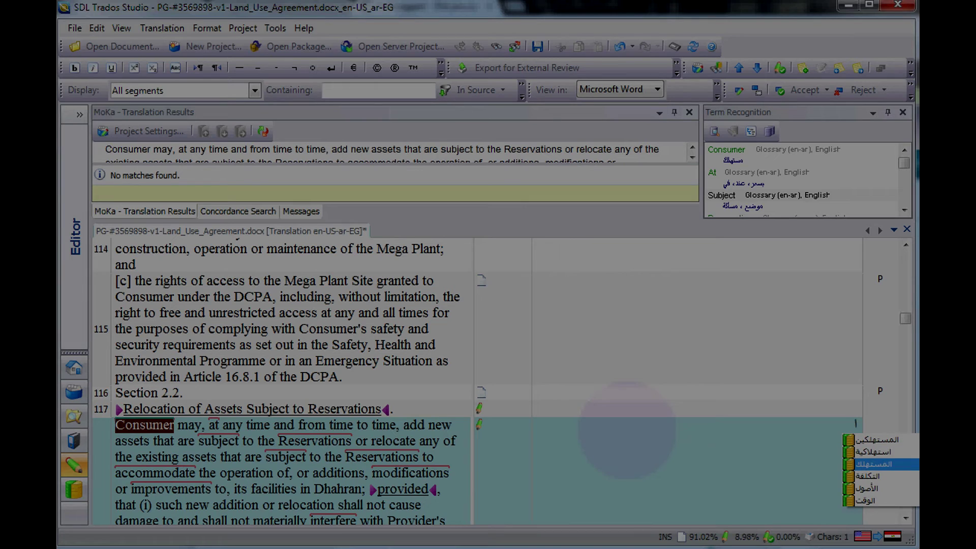
key("Up")
key("Up")
key("Up")
key("Down")
key("Down")
key("Down")
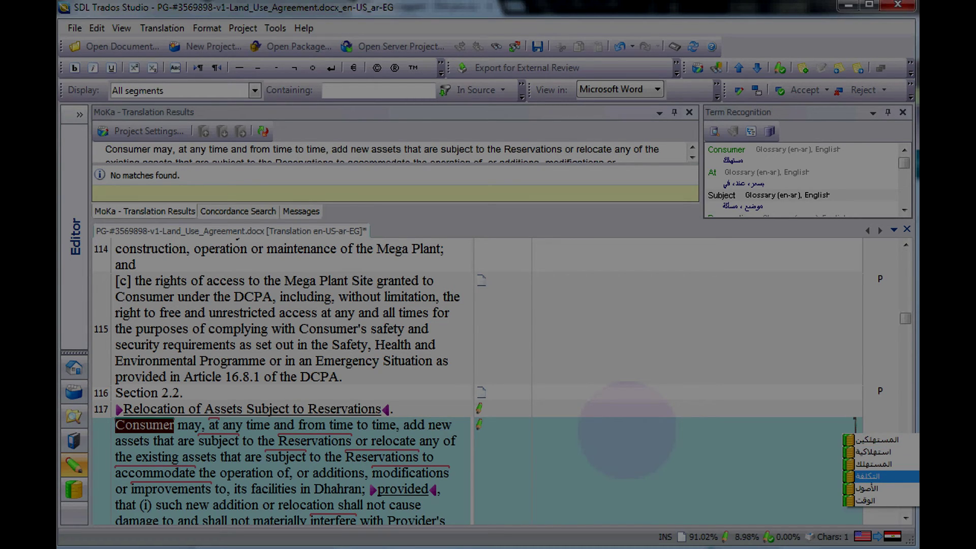
key("Down")
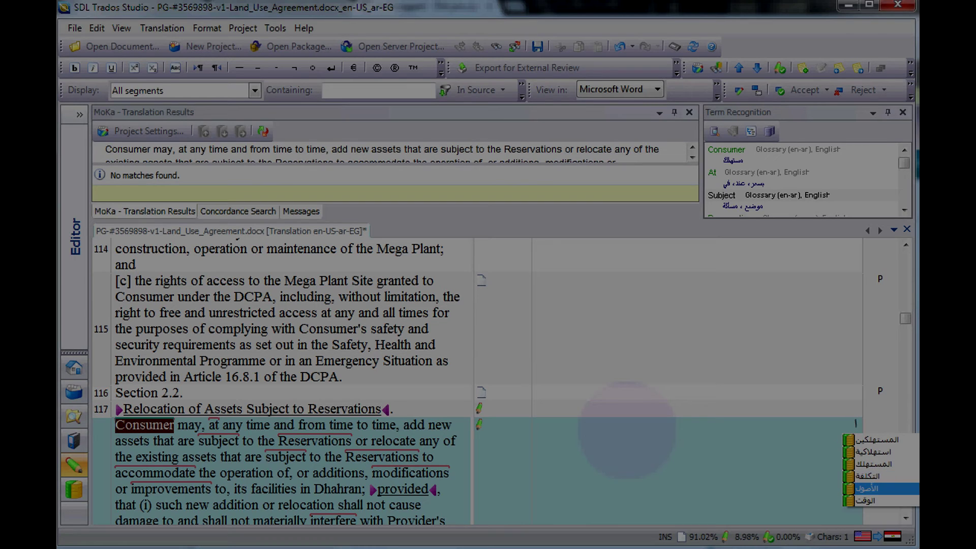
key("Up")
key("Up")
key("Up")
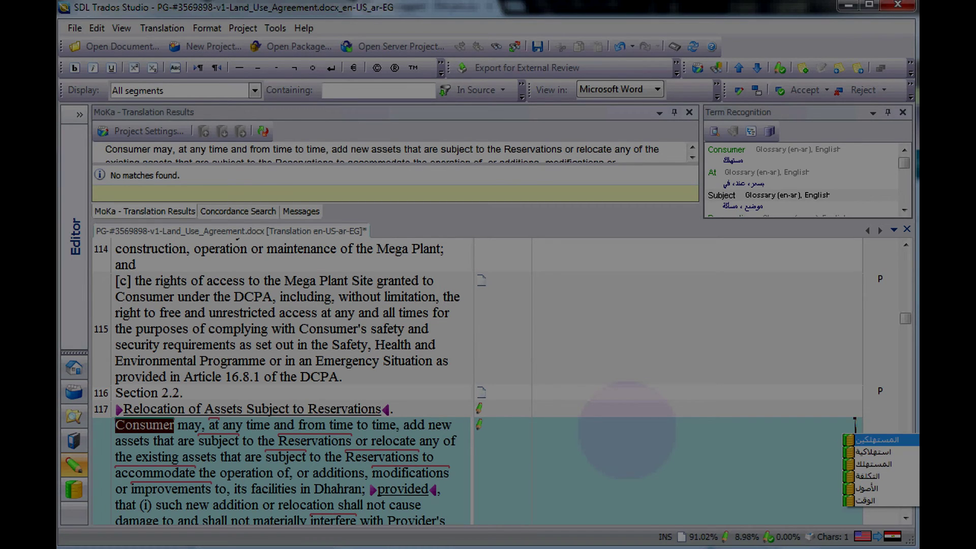
key("Up")
key("Escape")
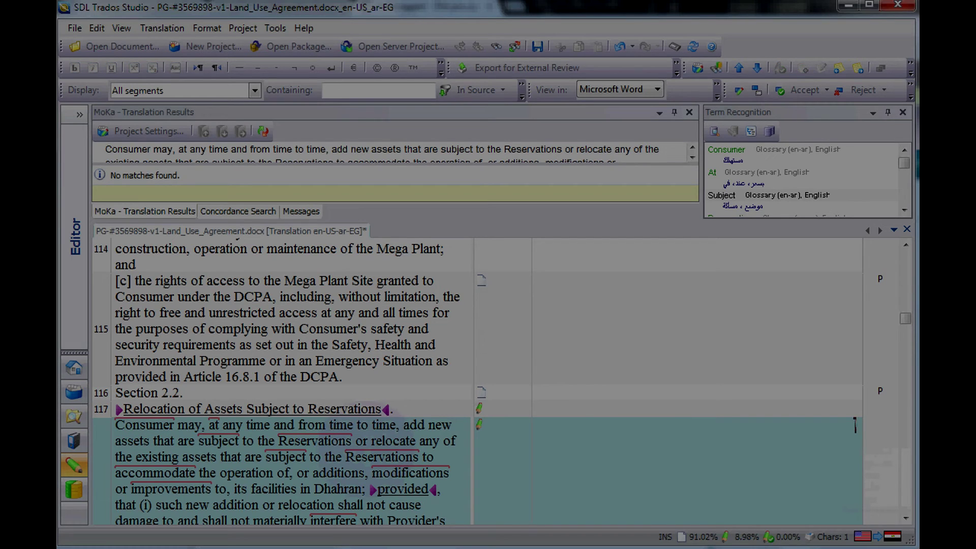
Step: Extend the target text to ال and insert the suggestion المستهلك as the translation of Consumer
type("ل")
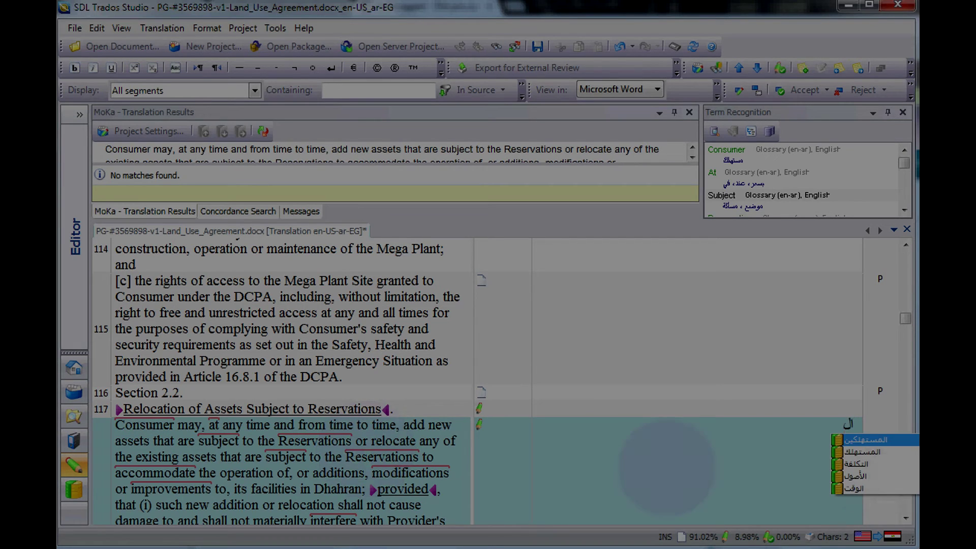
key("Down")
key("Return")
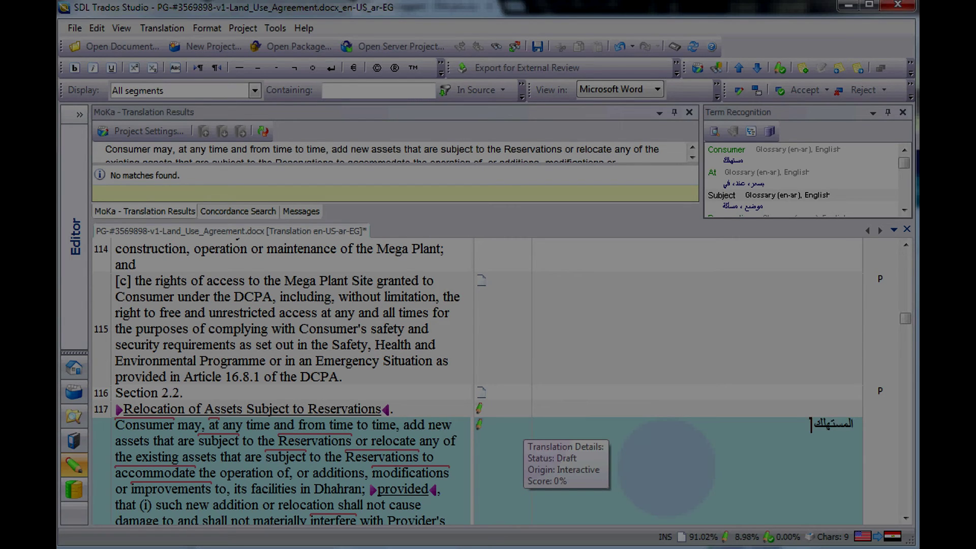
Step: Enter و after المستهلك in the target segment and insert the suggestion وقت
type("و")
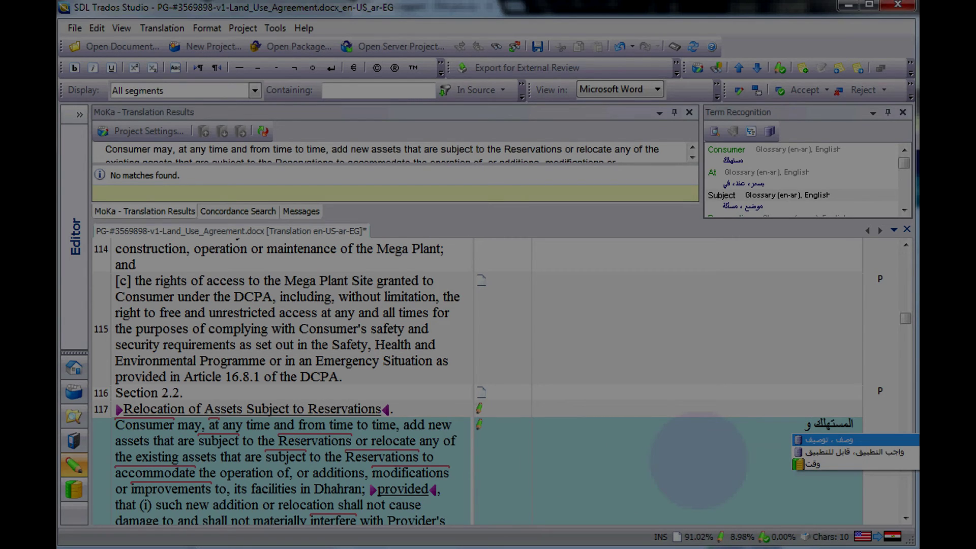
key("Down")
key("Down")
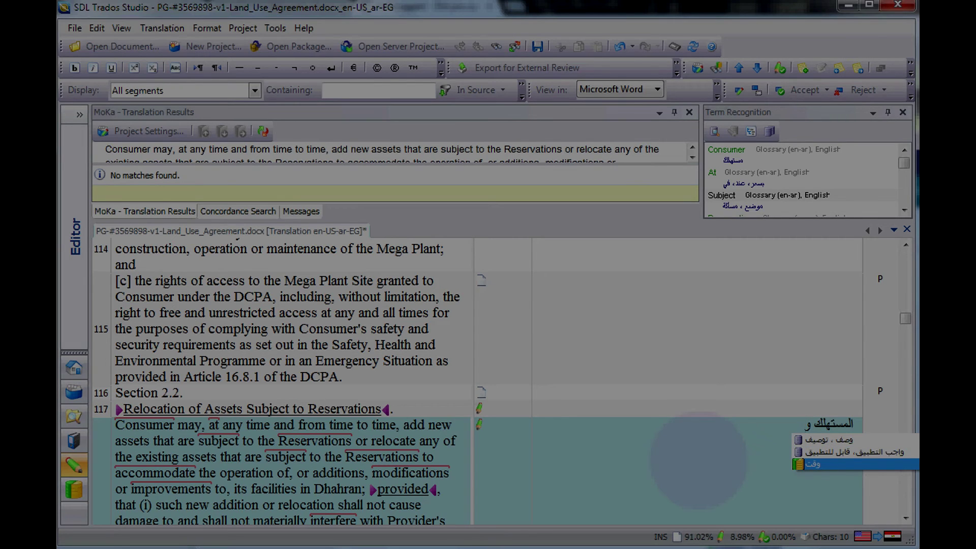
key("Return")
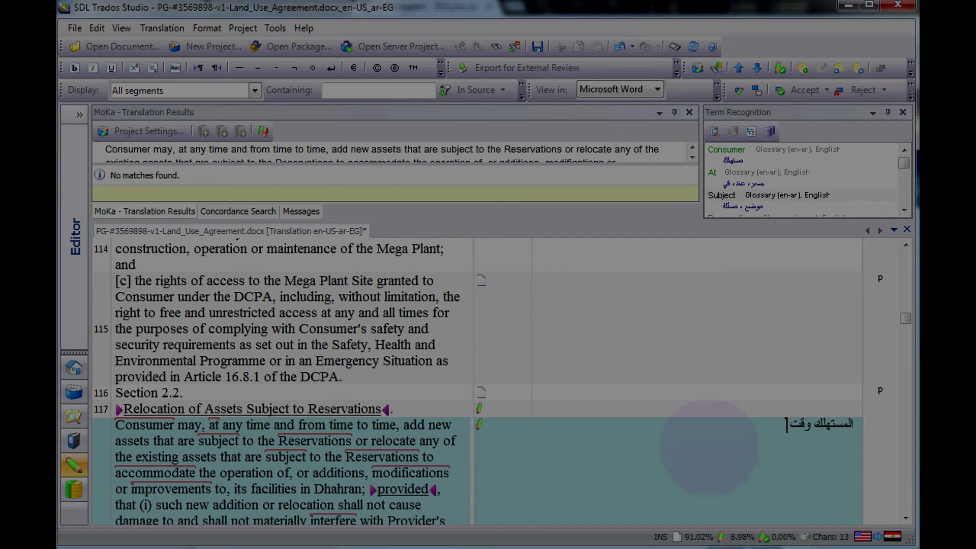
Step: Enter الأ after وقت in the target segment and insert the suggestion الأصول
key("ctrl+space")
key("Escape")
type("الأ")
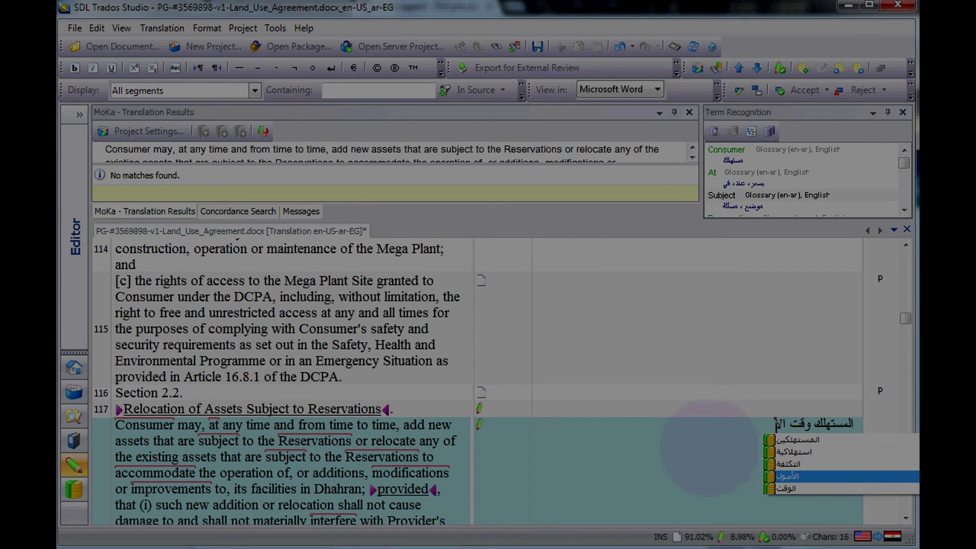
key("Return")
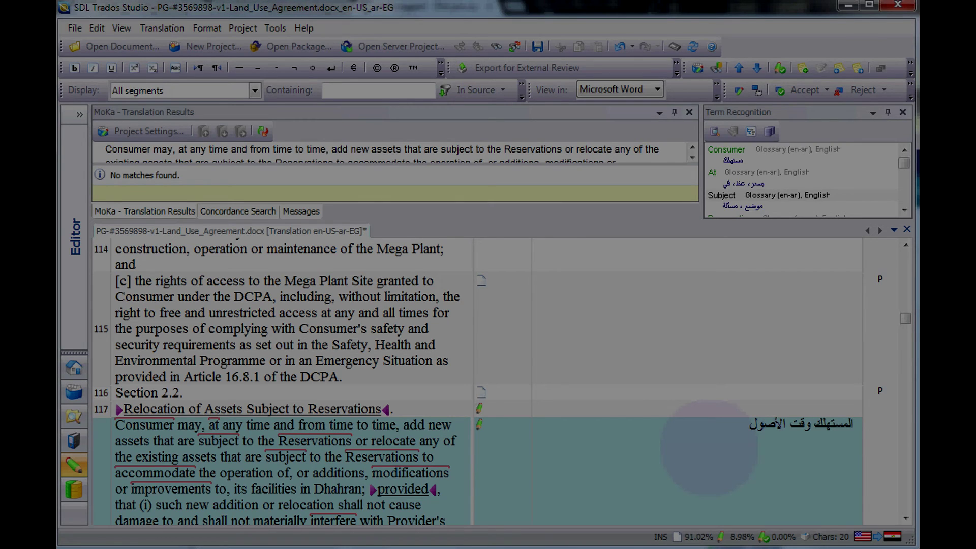
Step: Enter م after الأصول in the target segment, look through the AutoSuggest entries offered for it, and dismiss the list
key("ctrl+space")
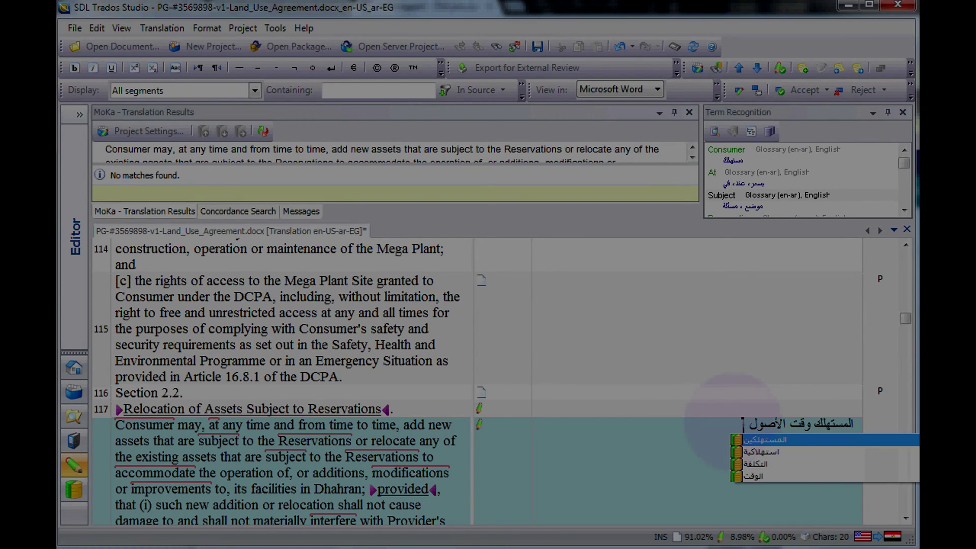
key("BackSpace")
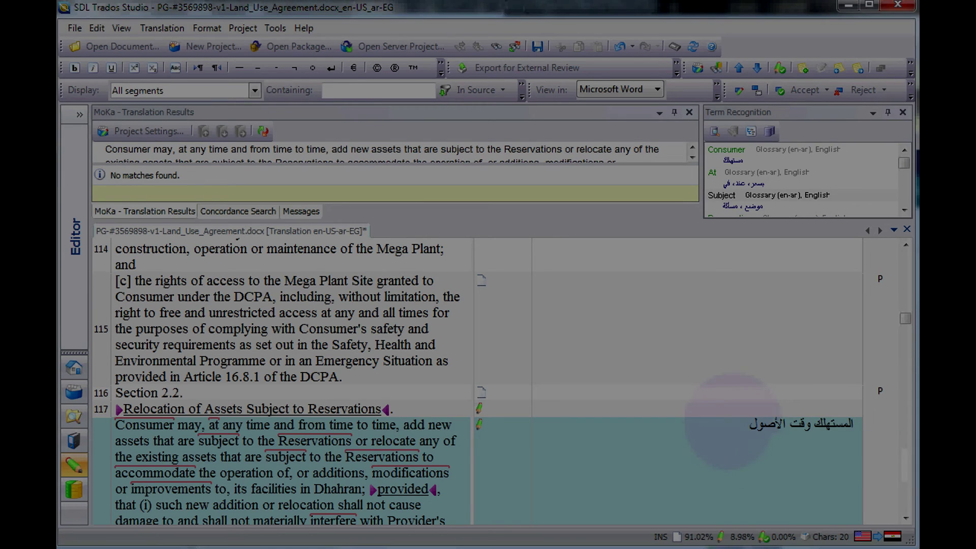
key("ctrl+space")
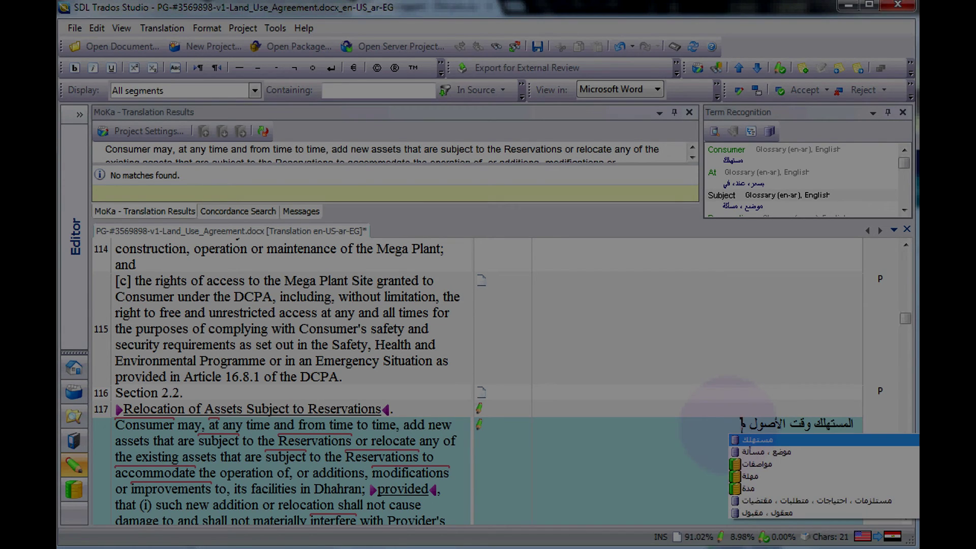
key("Down")
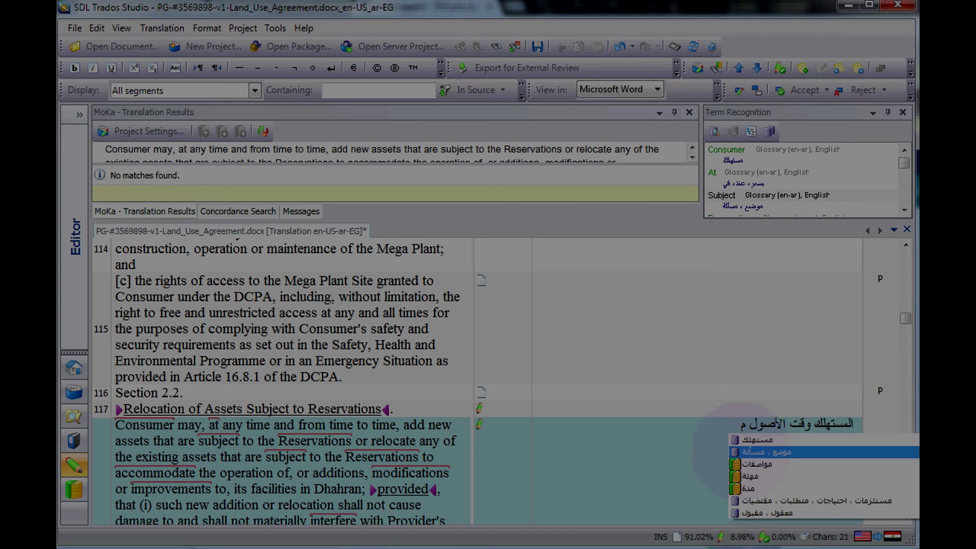
key("Down")
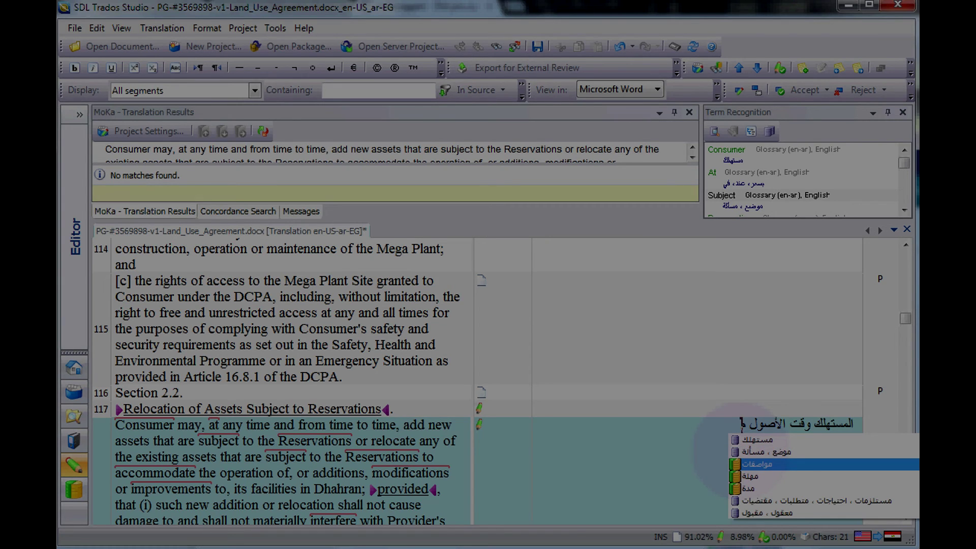
key("Down")
key("Down")
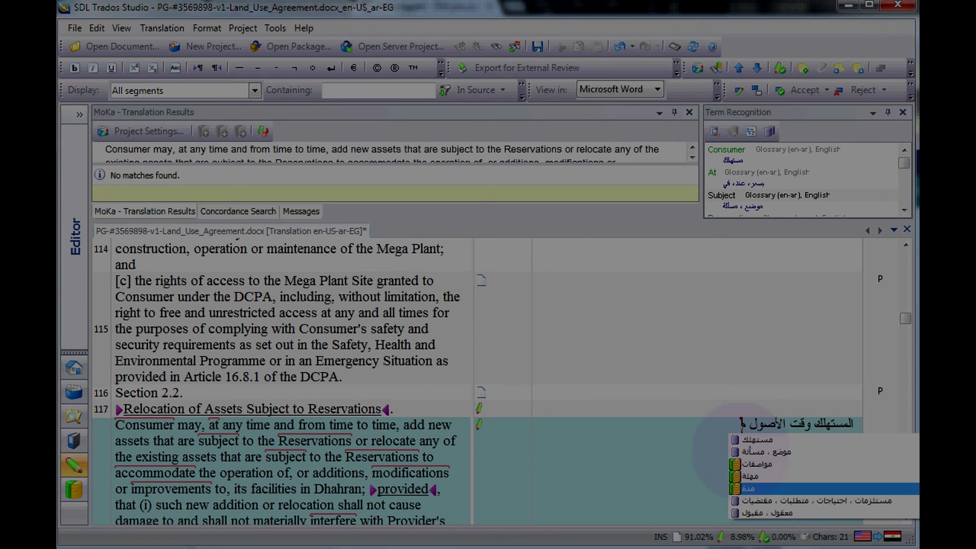
key("Up")
key("Up")
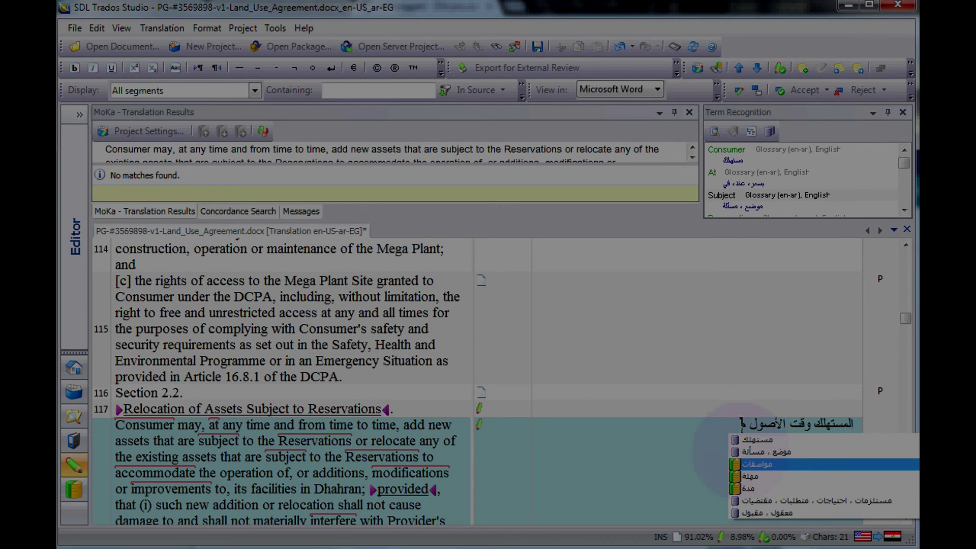
key("Escape")
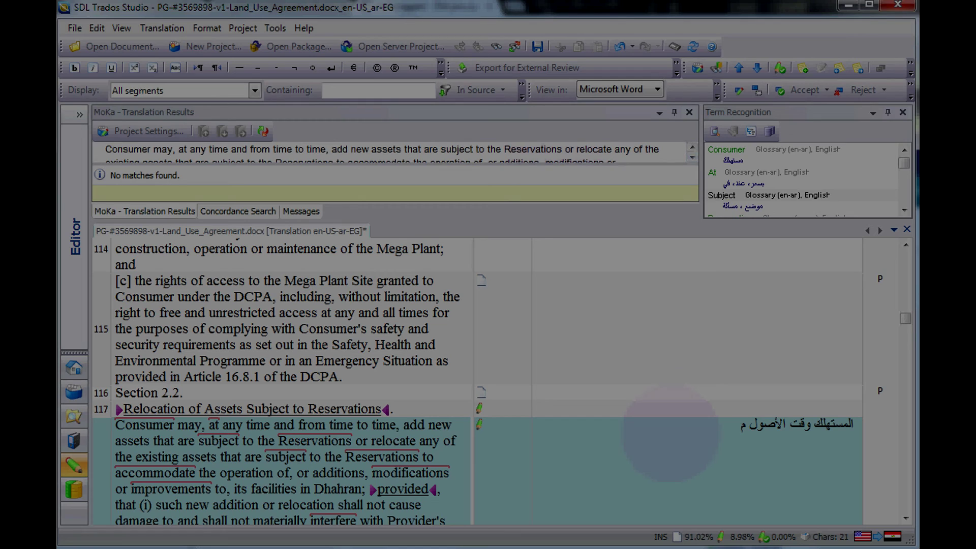
left_click(551, 148)
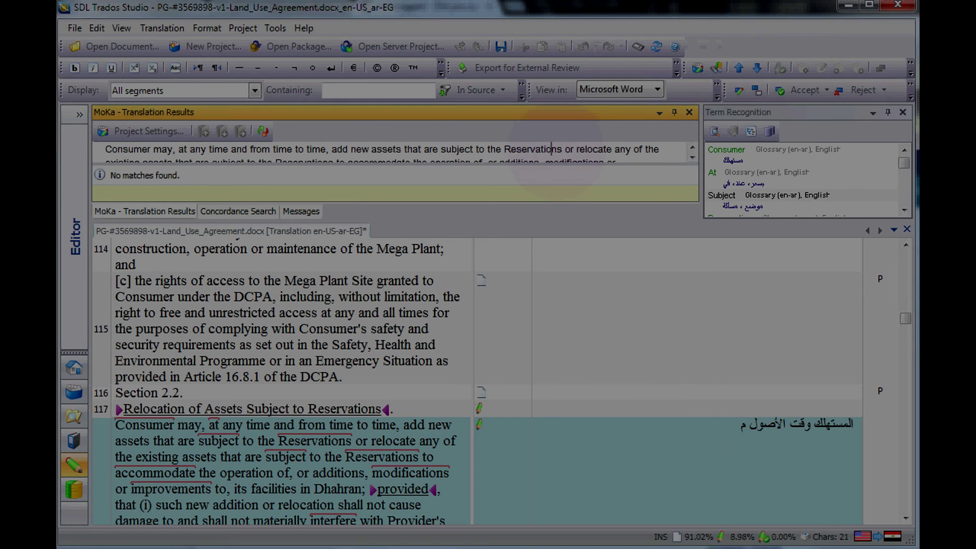
left_click_drag(556, 148, 634, 148)
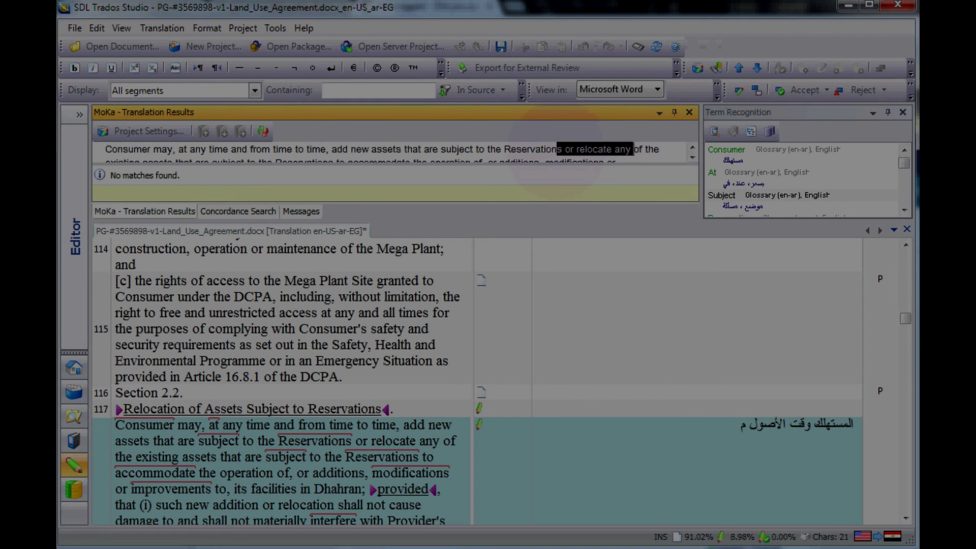
left_click(637, 340)
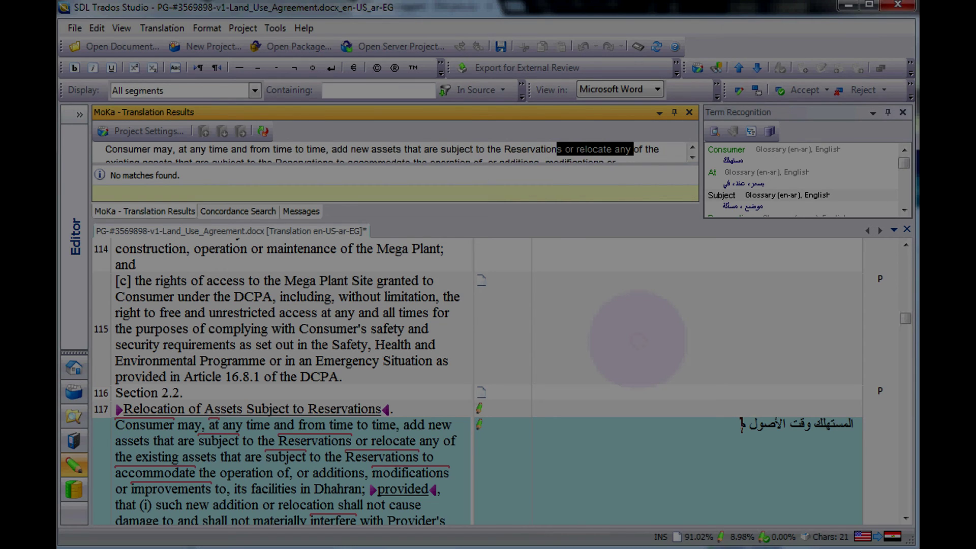